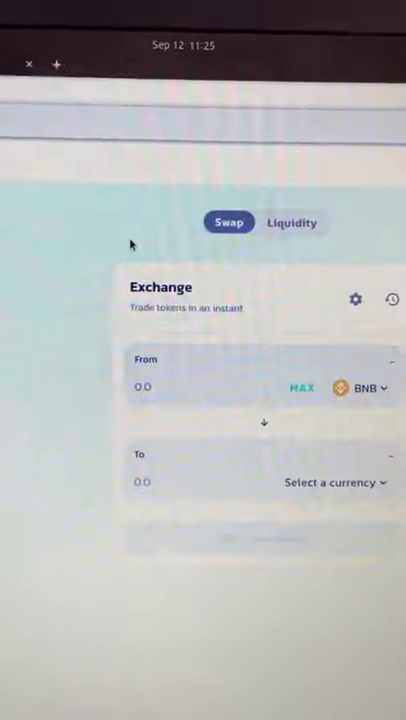
text(5)
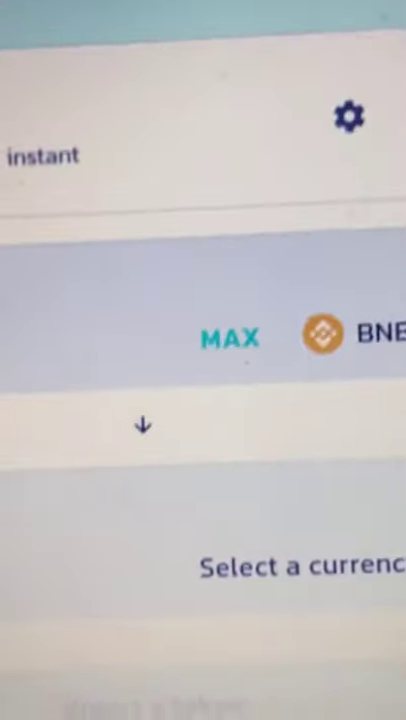